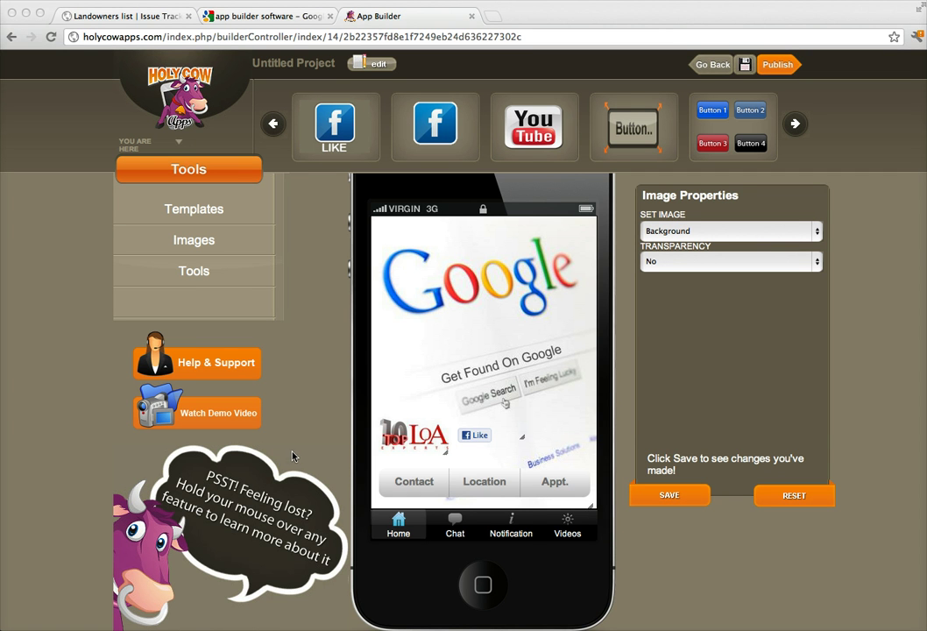
Append /localonlineadvertising to the Like button's Facebook URL and save the change.
mouse_move(459, 352)
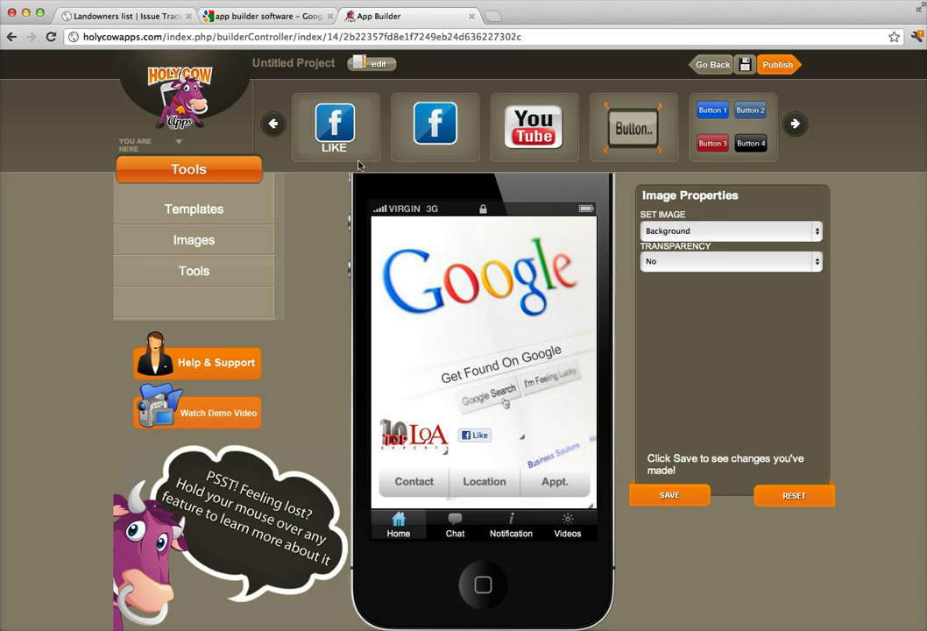
click(485, 441)
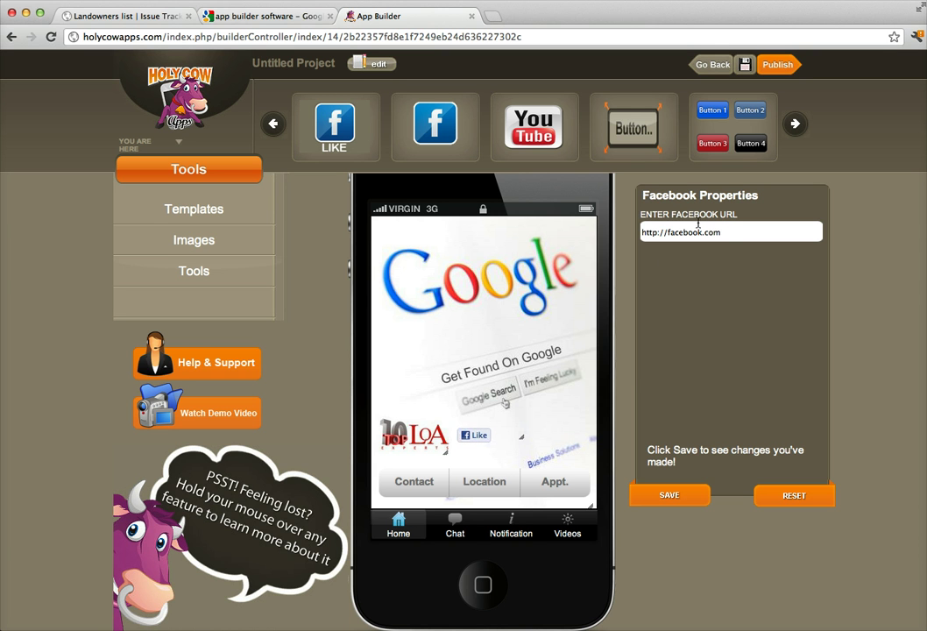
click(728, 232)
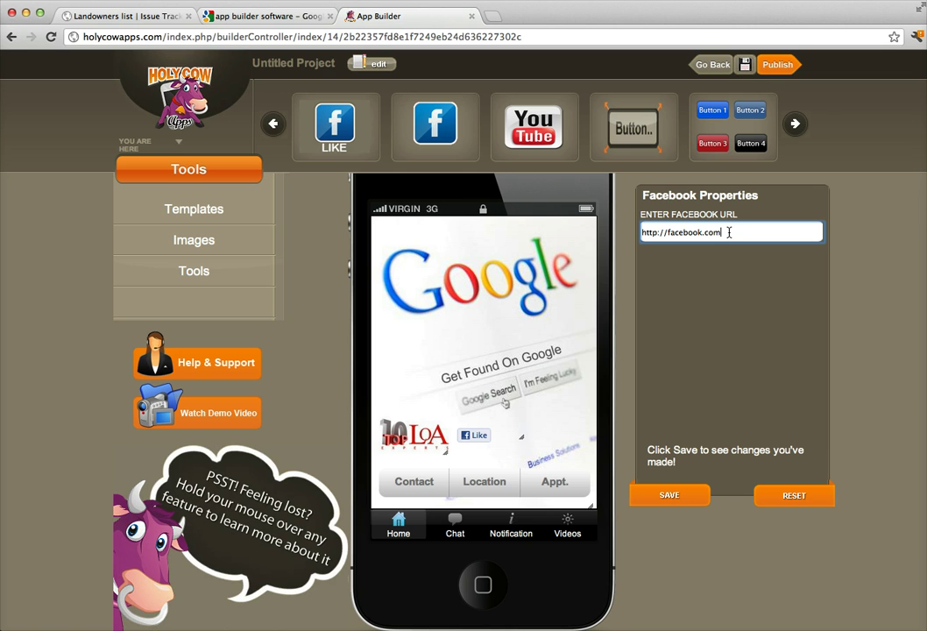
text(/localonlineadvertising)
click(684, 499)
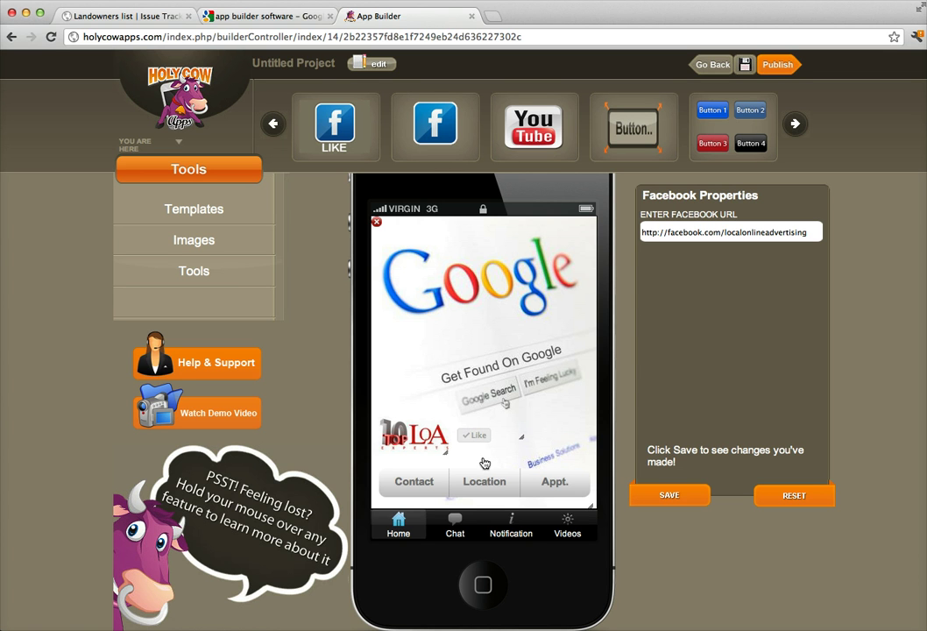
click(484, 474)
click(405, 476)
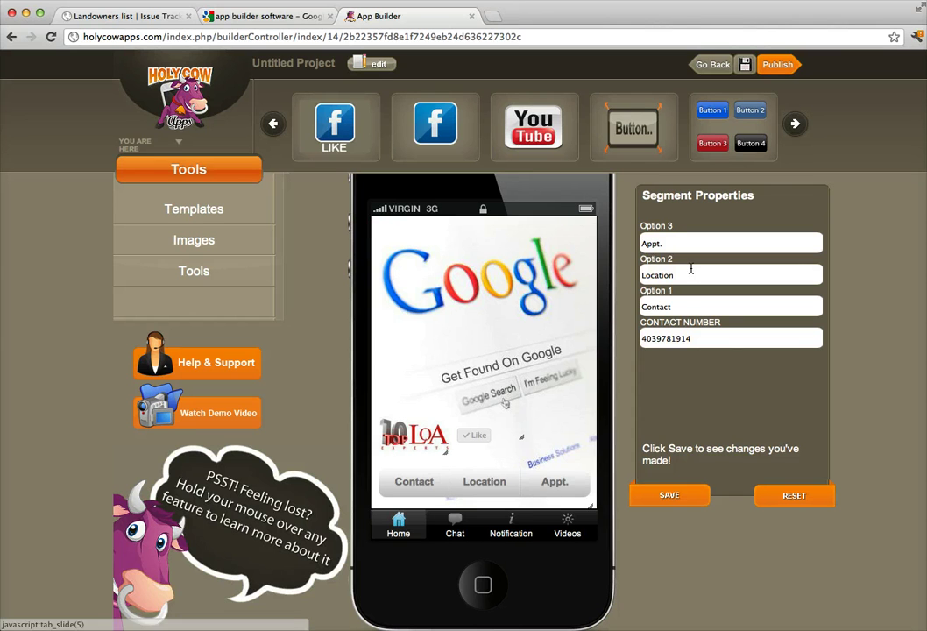
click(495, 490)
click(549, 481)
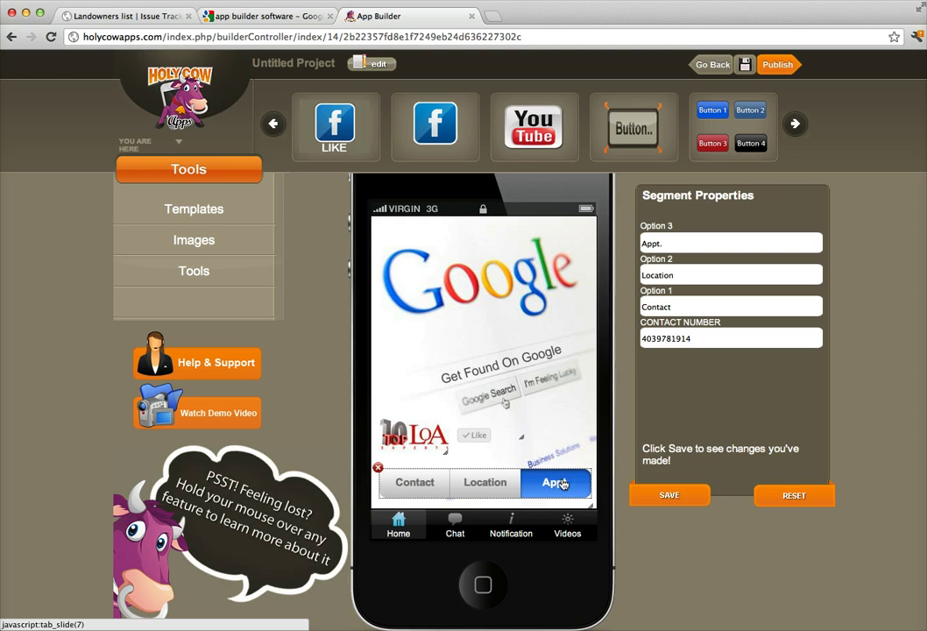
click(457, 528)
scroll(473, 525, down, 2)
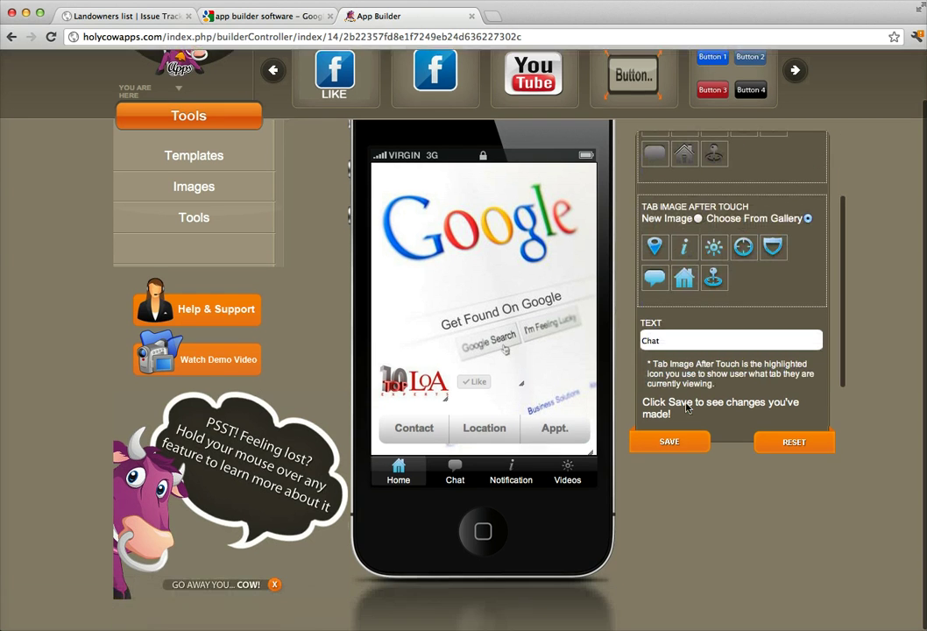
mouse_move(455, 479)
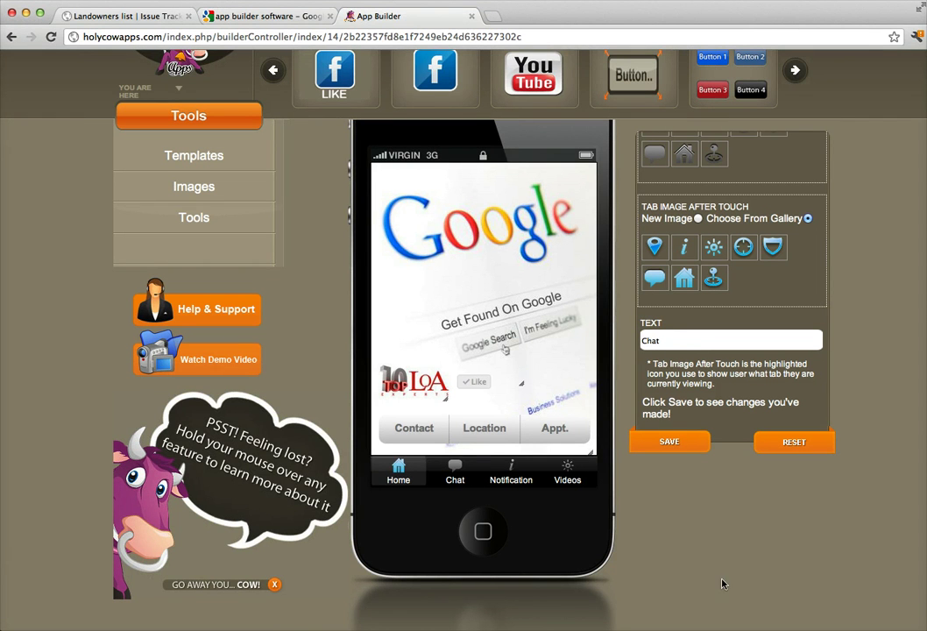
click(514, 481)
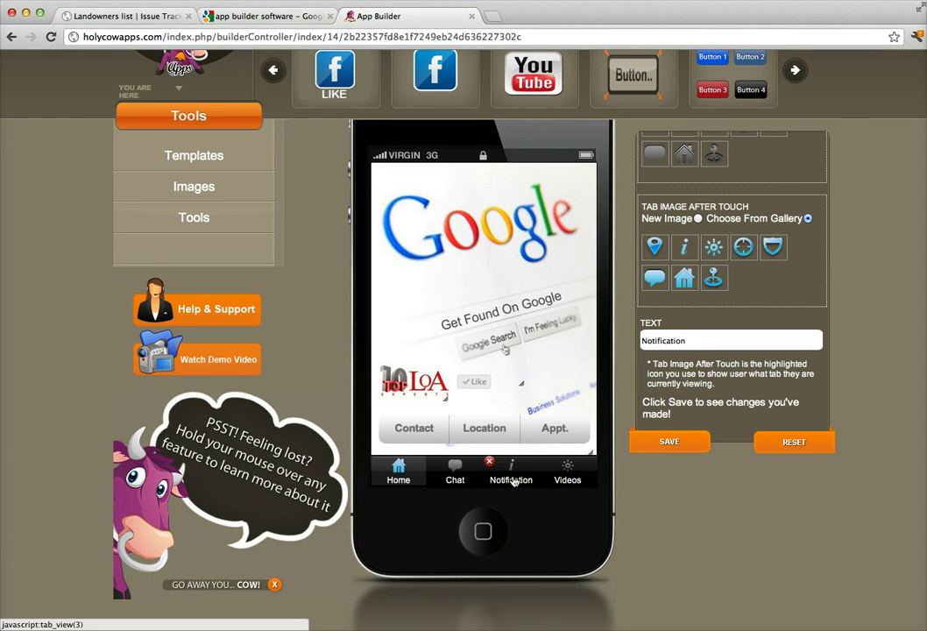
click(565, 479)
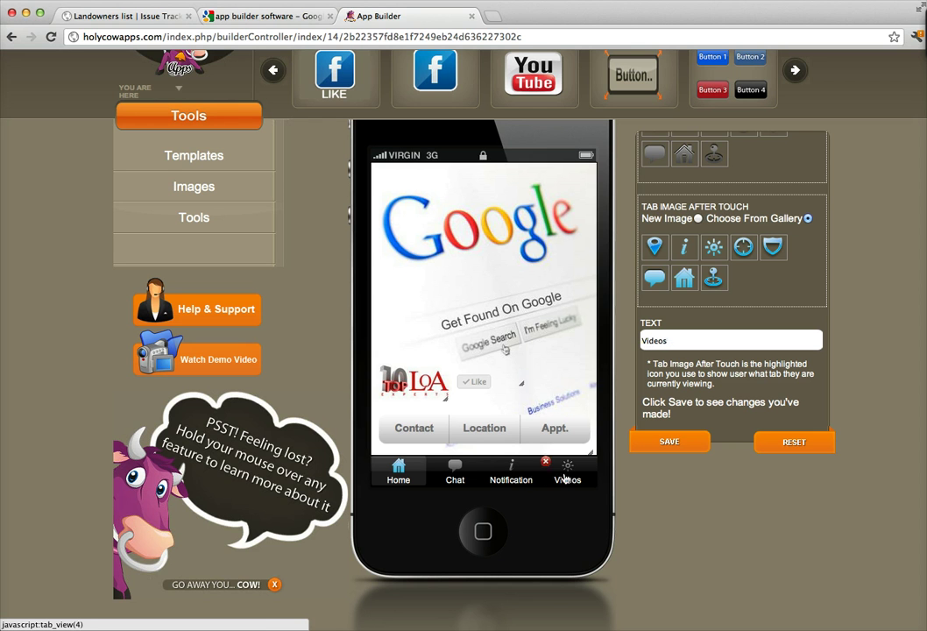
click(513, 479)
click(457, 479)
click(421, 473)
click(454, 474)
click(503, 434)
click(508, 394)
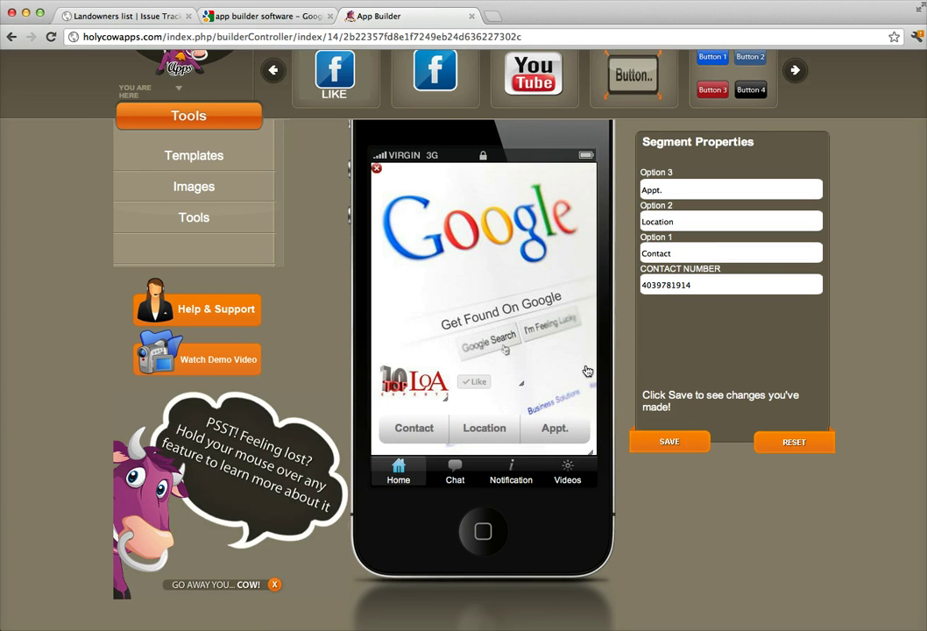
click(534, 430)
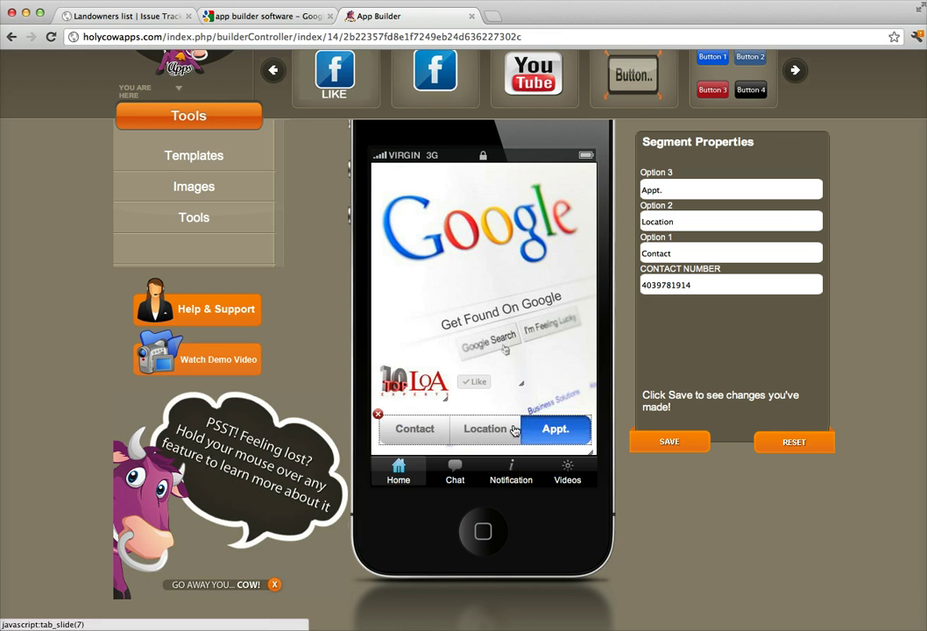
click(491, 429)
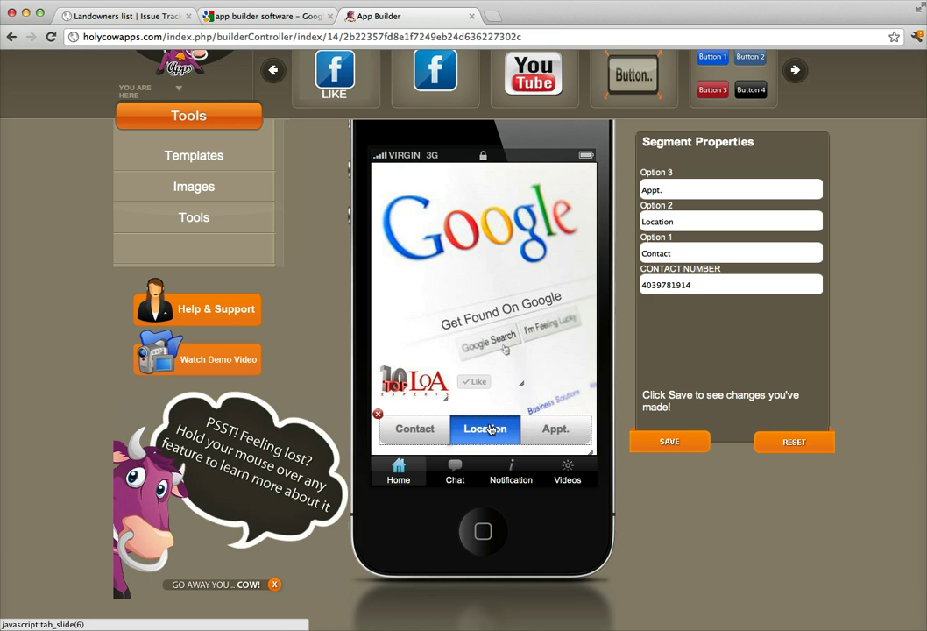
click(522, 252)
click(540, 233)
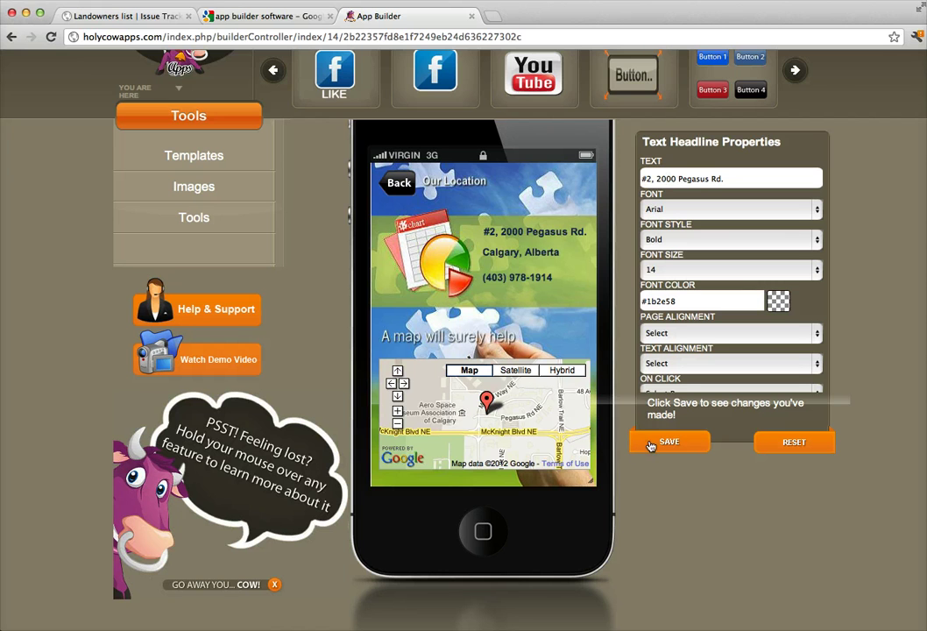
click(490, 252)
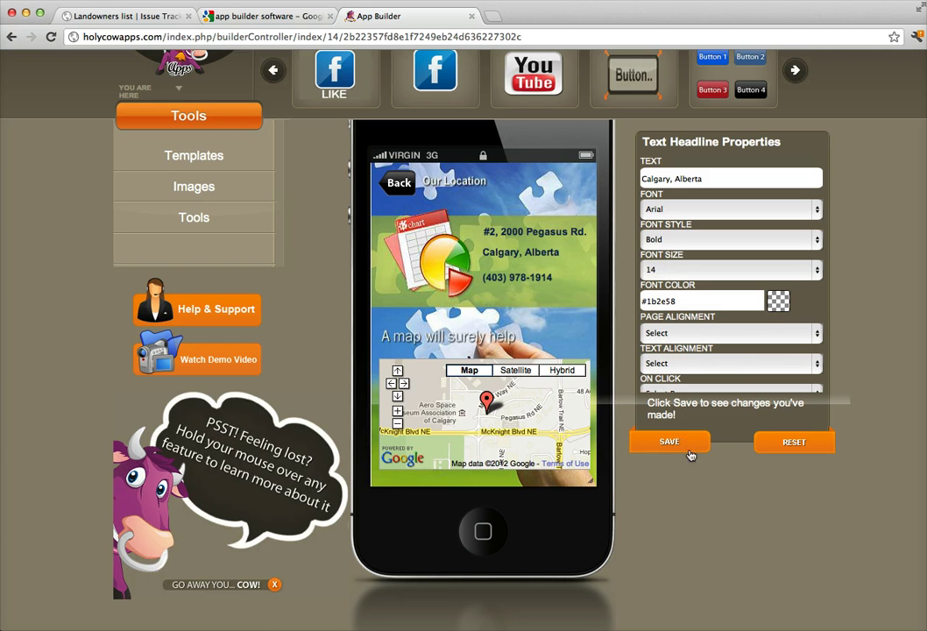
click(401, 186)
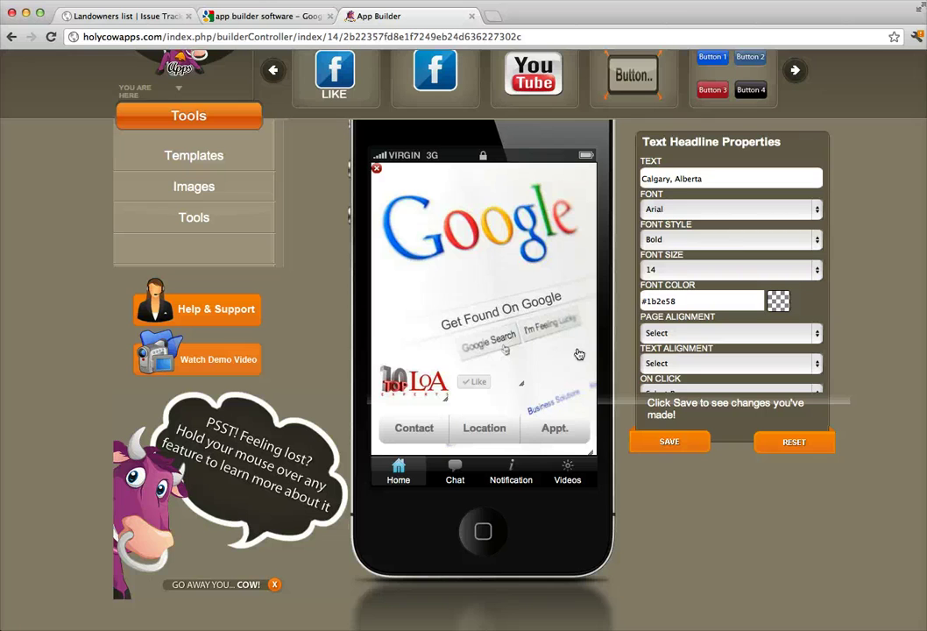
Browse the Videos tab's gallery and reveal more features that can be added.
click(567, 480)
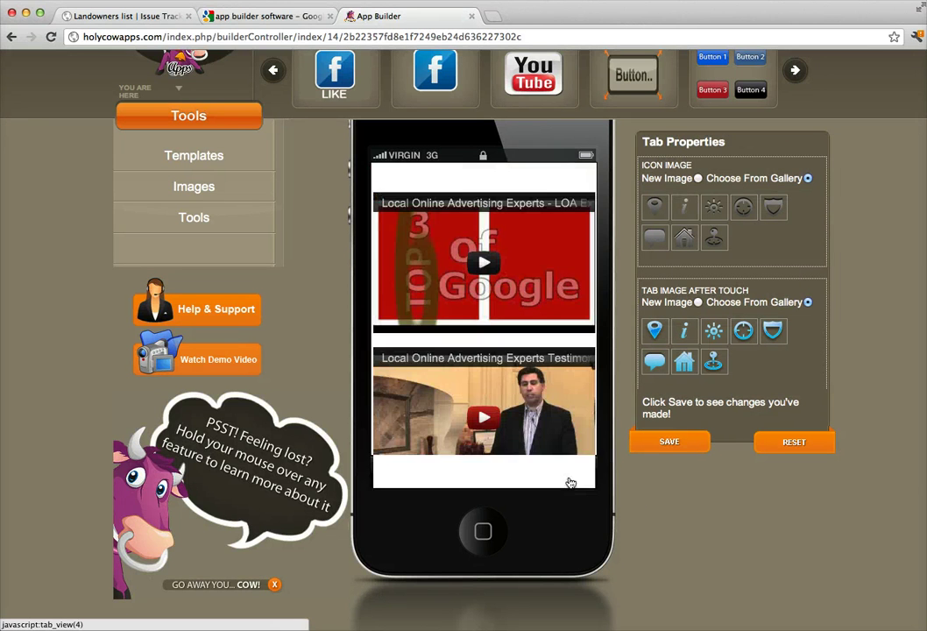
scroll(528, 287, down, 3)
scroll(528, 286, down, 5)
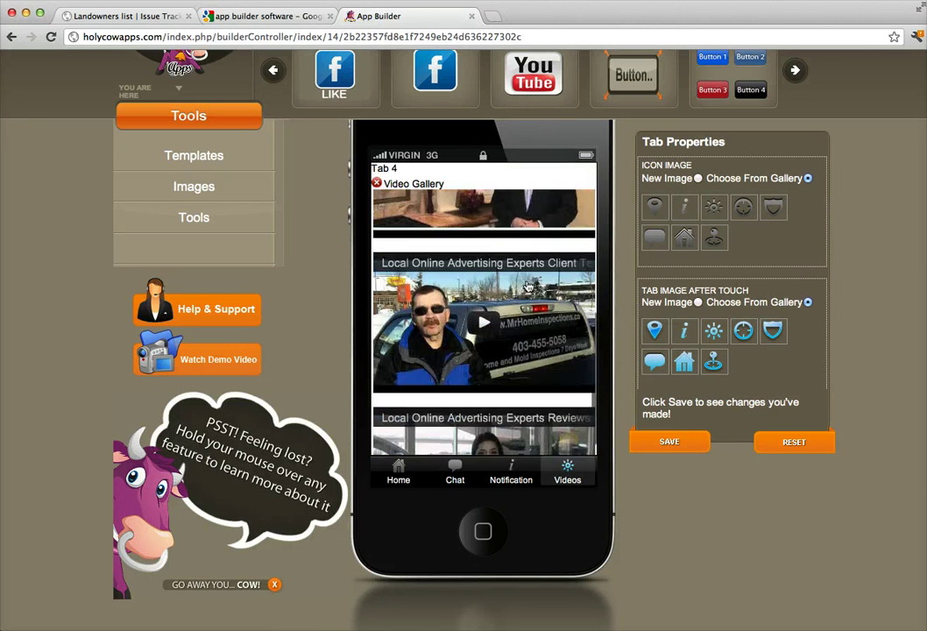
scroll(527, 293, up, 8)
scroll(526, 293, up, 2)
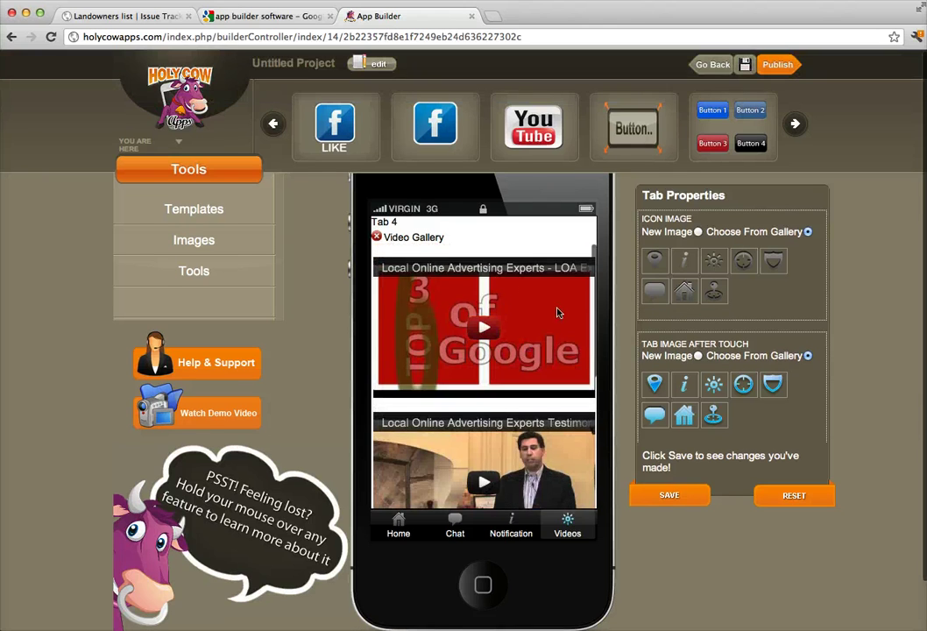
scroll(518, 350, down, 5)
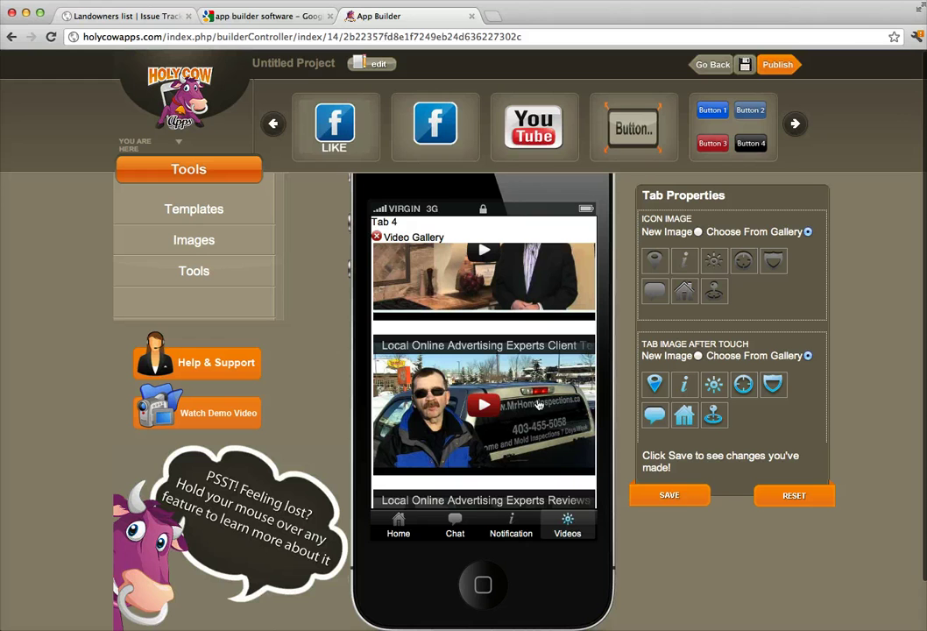
scroll(539, 438, down, 1)
click(795, 126)
click(795, 125)
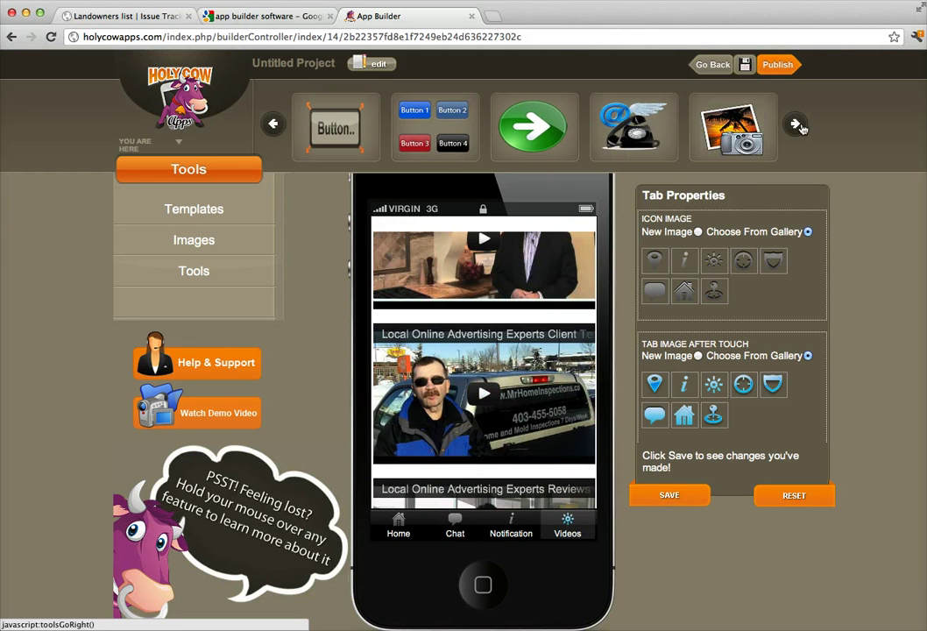
click(795, 125)
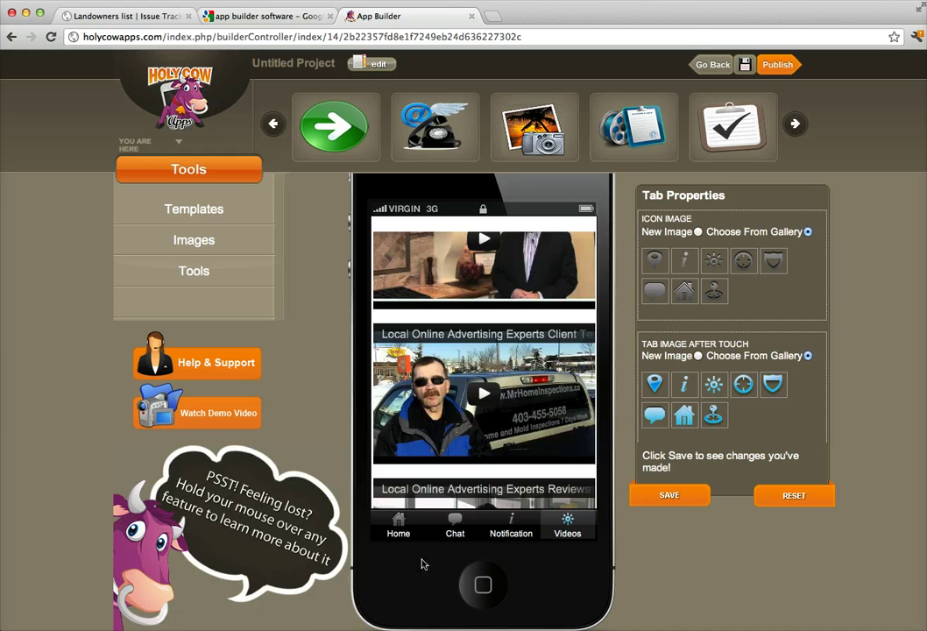
Preview the Home, Chat, Notification and Videos pages, then return to Home.
click(398, 525)
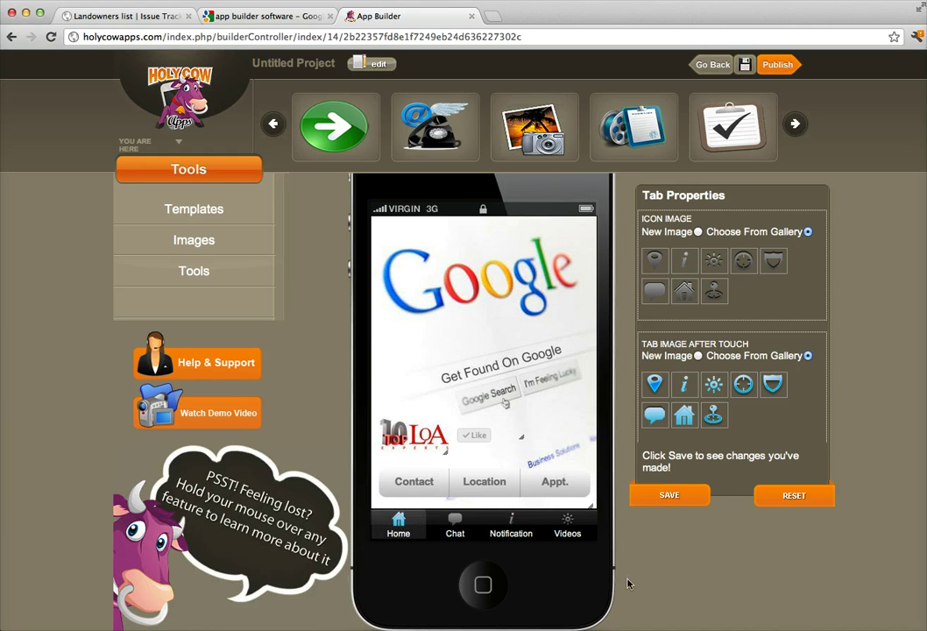
click(455, 535)
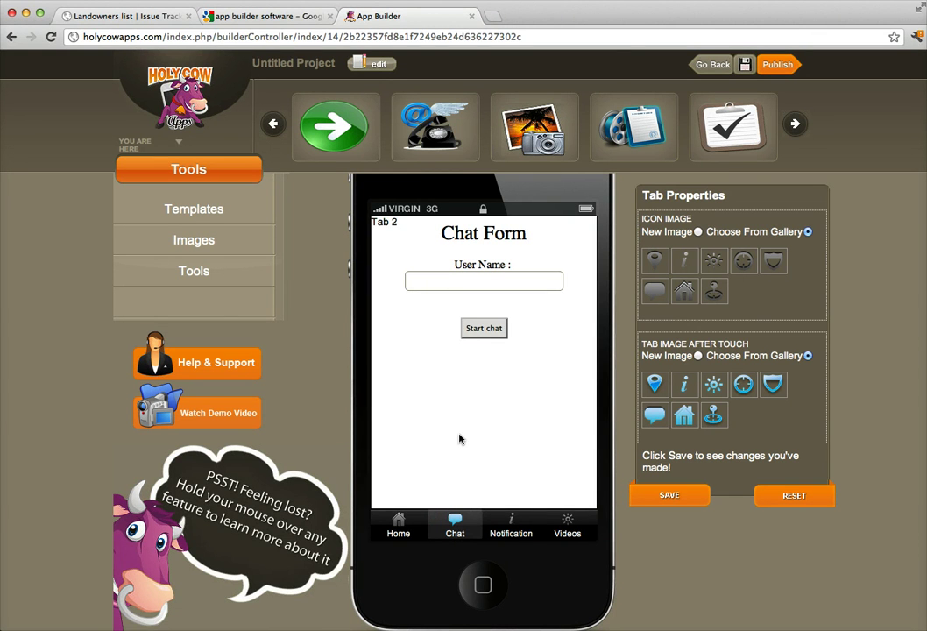
click(515, 528)
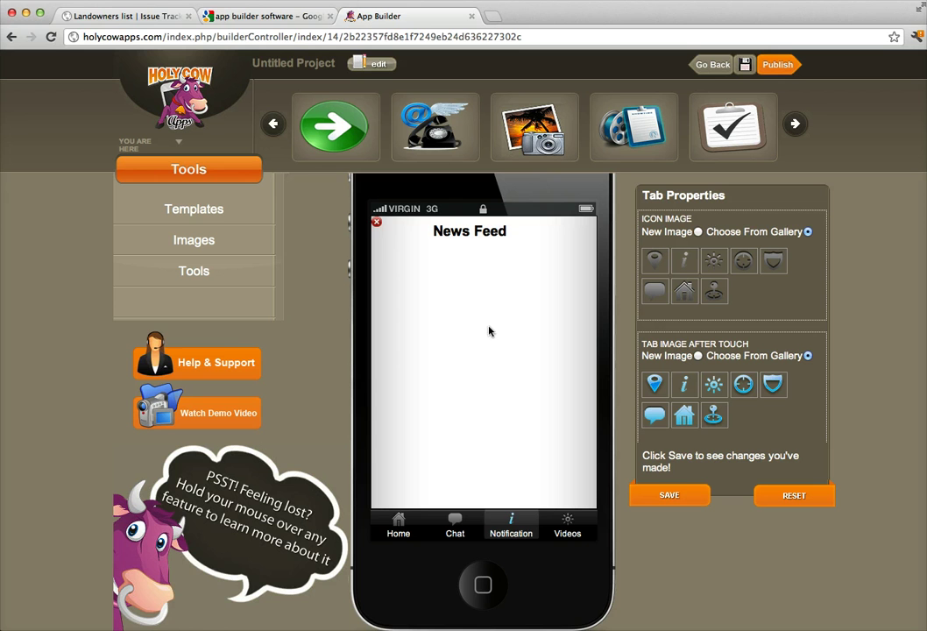
click(567, 527)
click(398, 525)
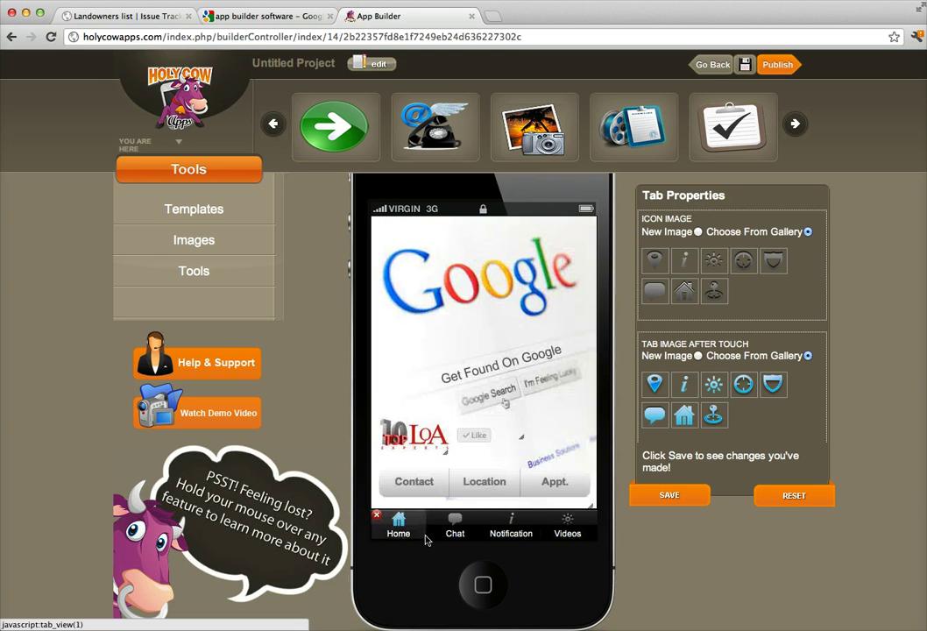
click(407, 483)
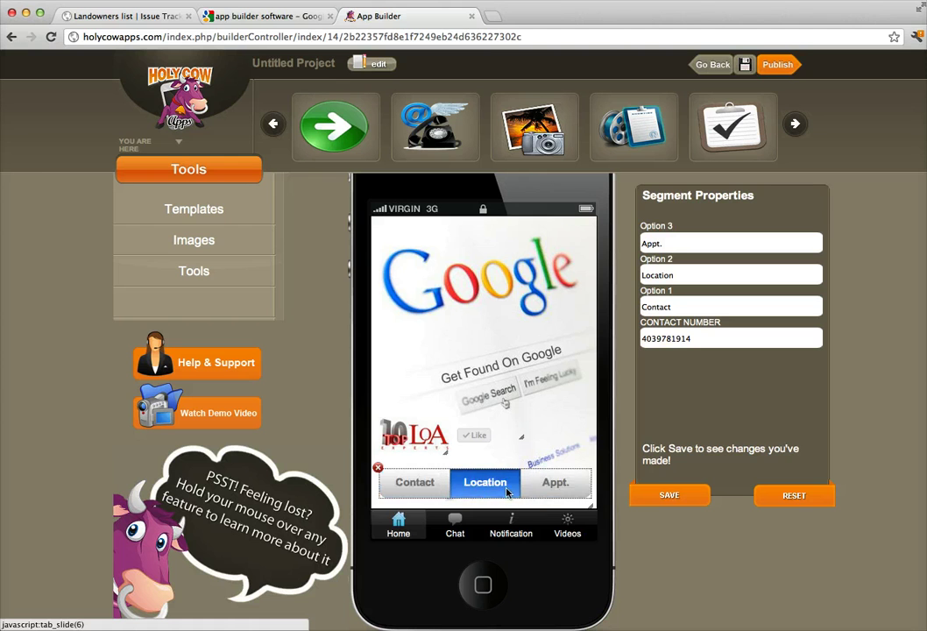
Make the uploaded woman photo the Appt. contact form's background.
click(548, 484)
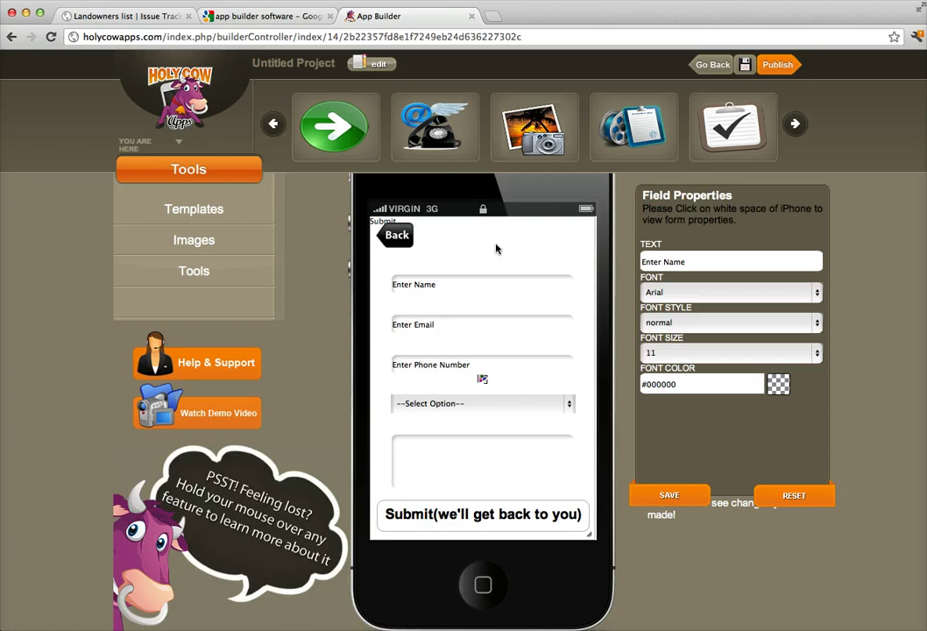
click(216, 246)
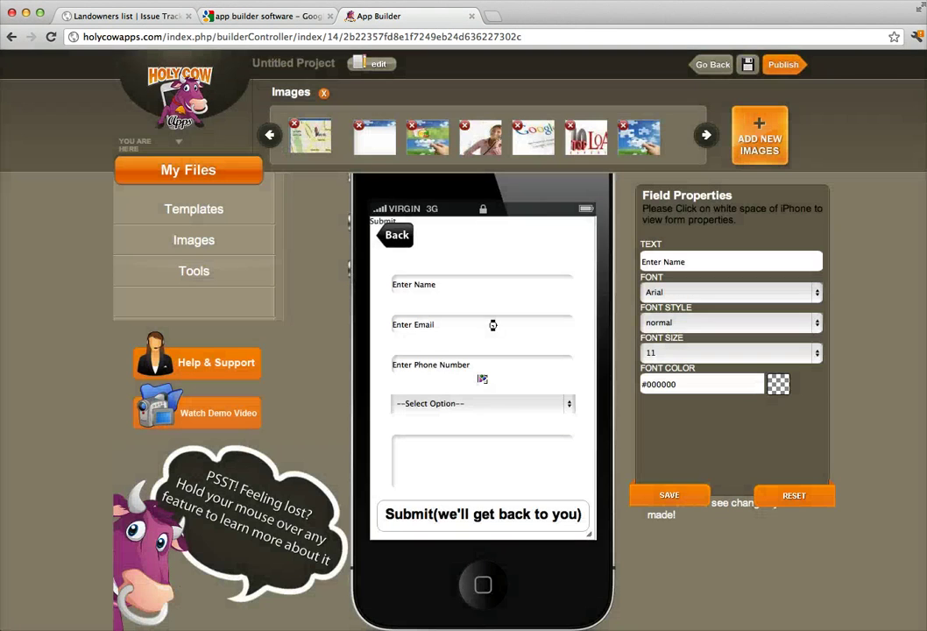
click(490, 322)
drag(480, 138, 478, 241)
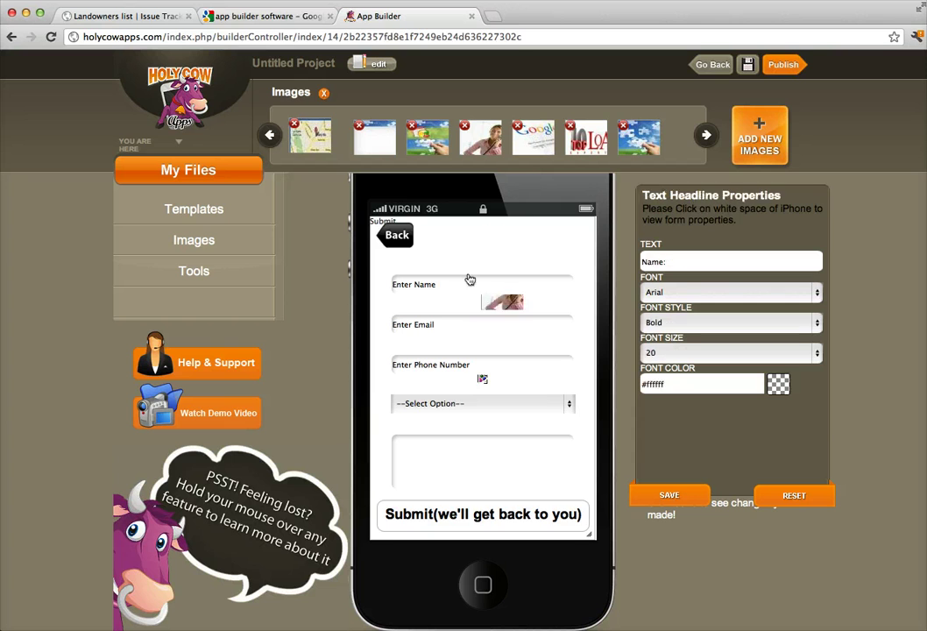
click(466, 287)
Enter the company's leads e-mail address in the form's delivery settings.
click(463, 302)
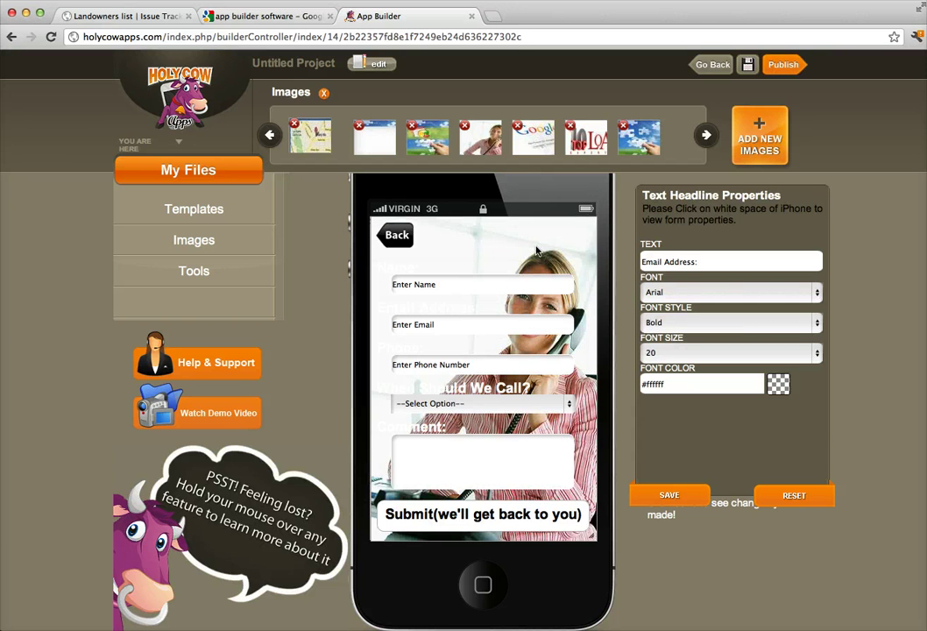
click(492, 251)
click(751, 232)
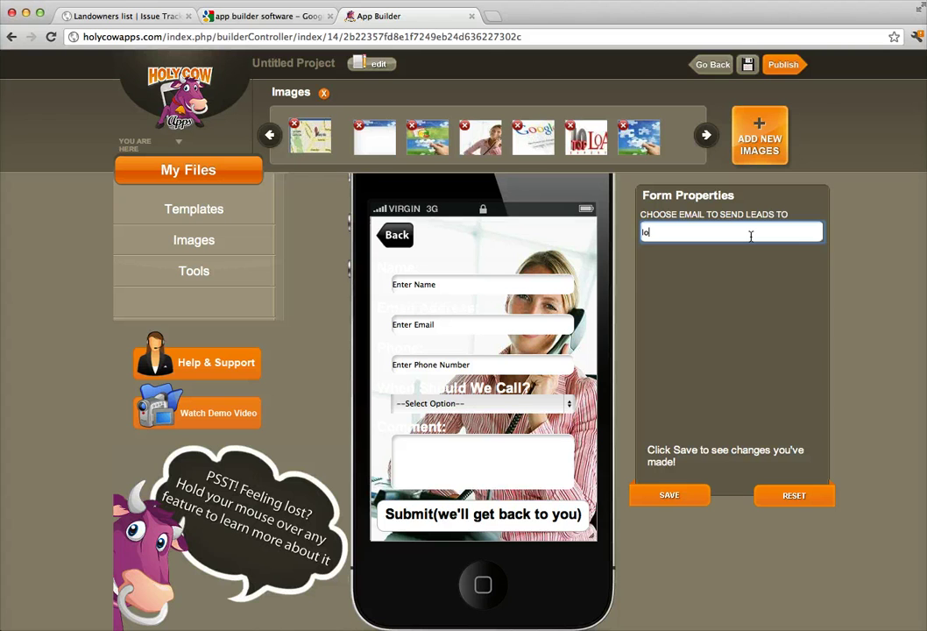
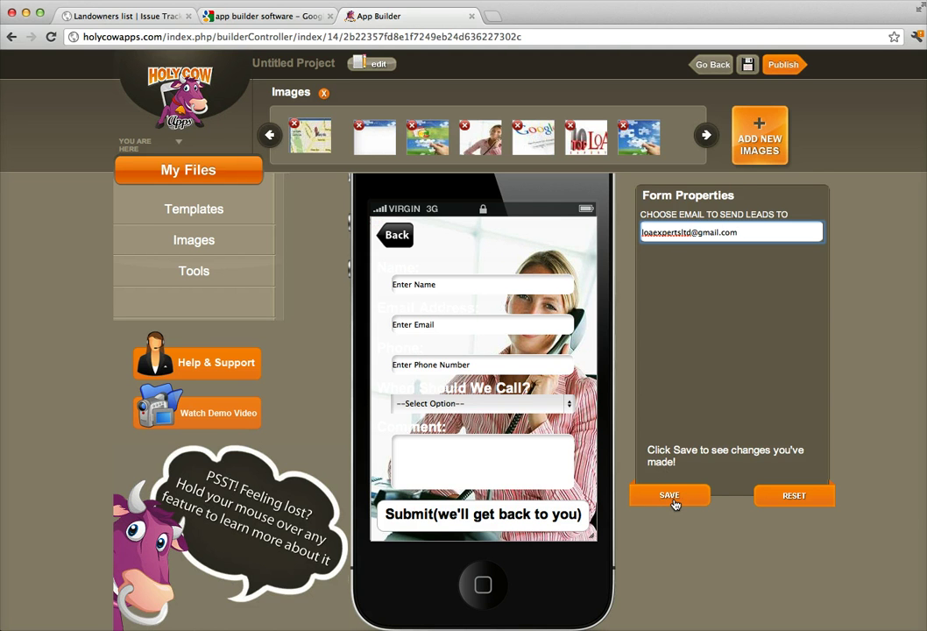
Trim the form's button label to just 'Submit' and apply it.
click(539, 522)
drag(759, 261, 669, 264)
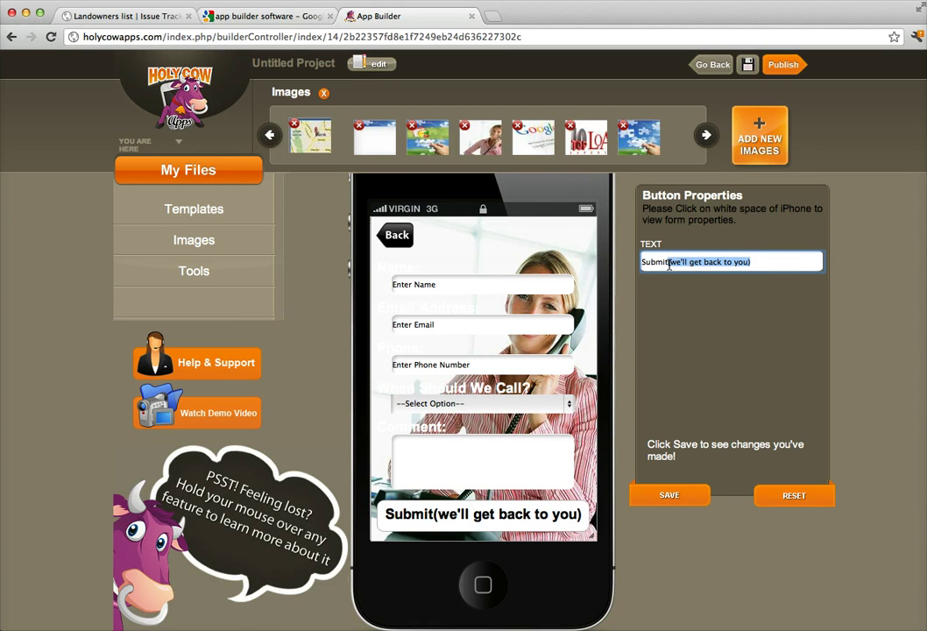
key(BackSpace)
click(637, 495)
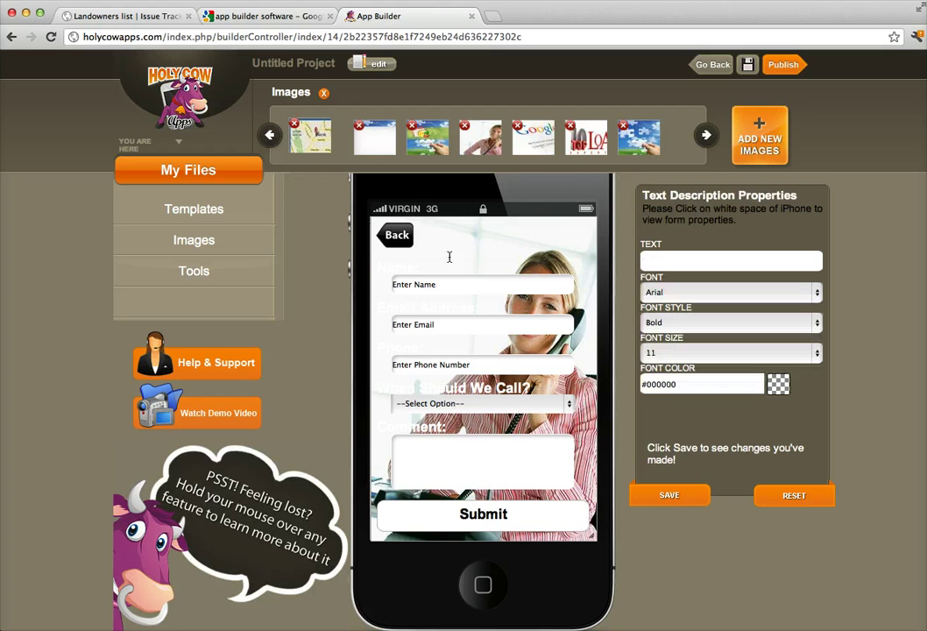
click(403, 239)
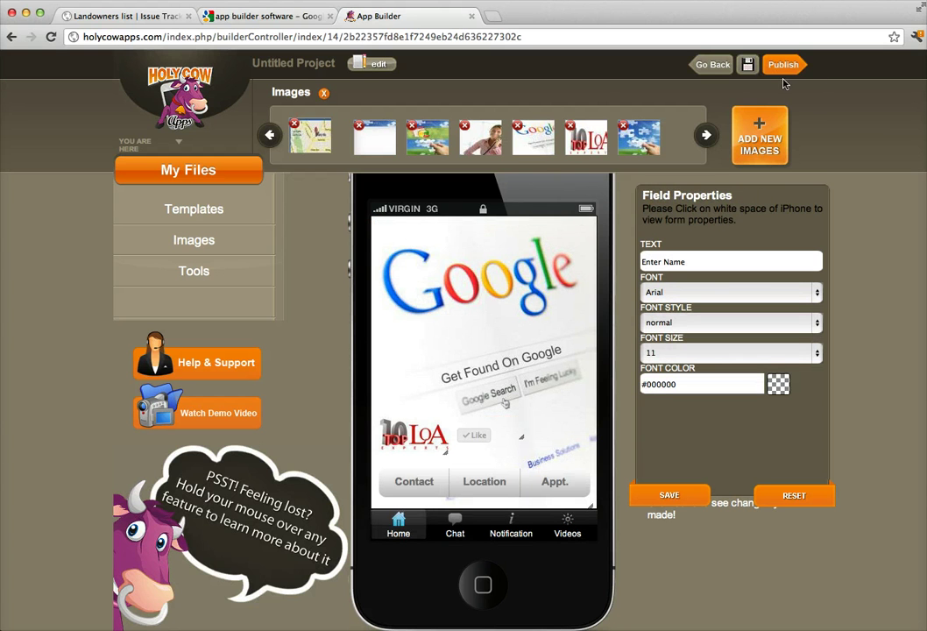
Replace the 'Untitled Project' title with 'LOAExperts'.
click(312, 58)
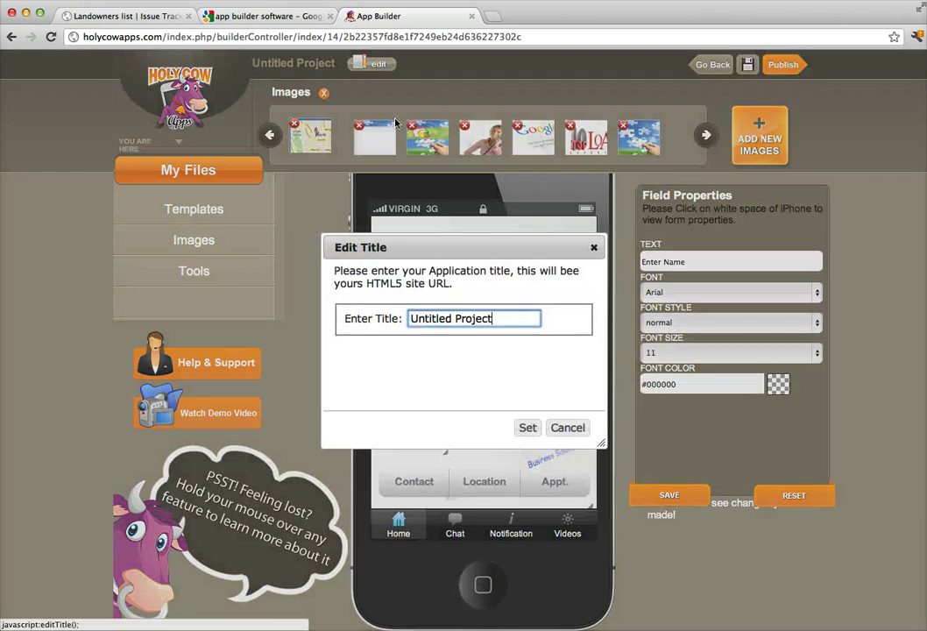
drag(530, 317, 363, 304)
text(L)
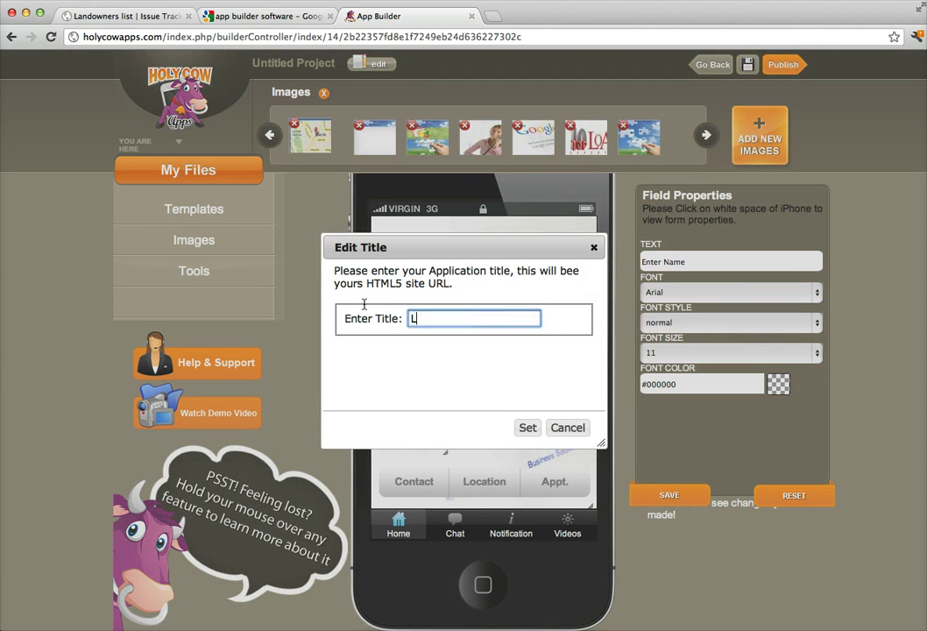
text(OAExperts)
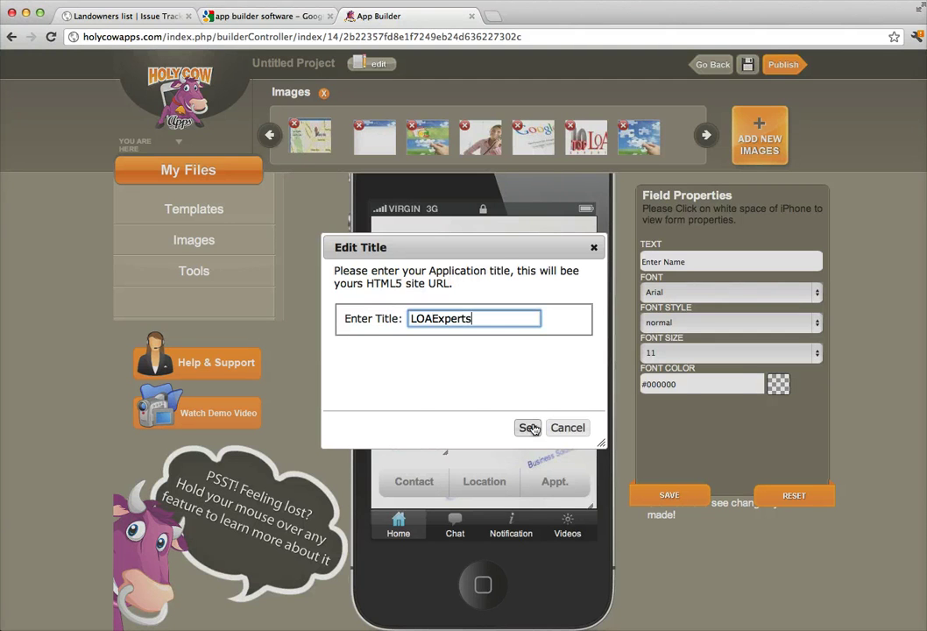
click(527, 427)
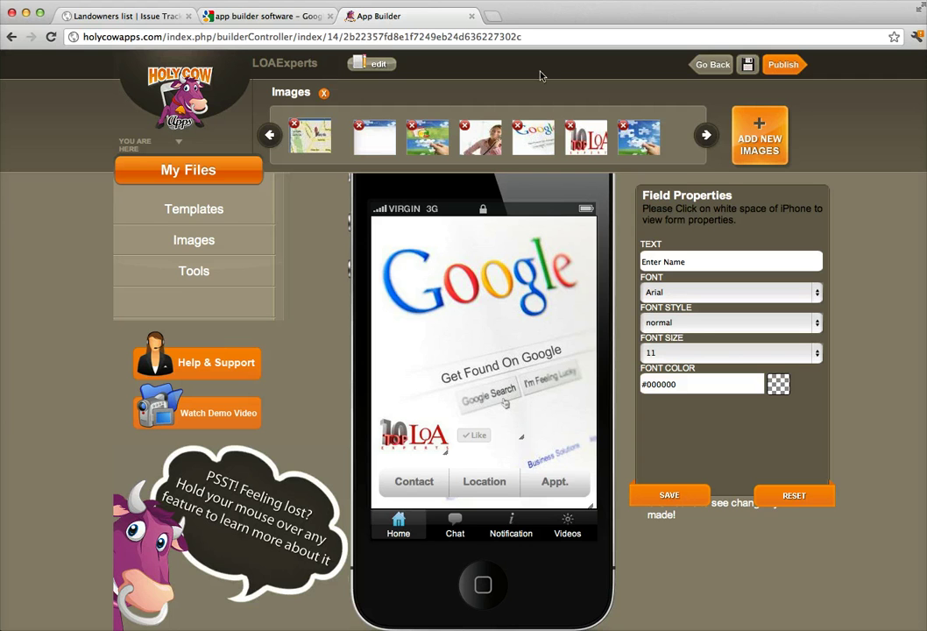
Save the LOAExperts project and submit it with Publish Now.
click(749, 68)
click(784, 67)
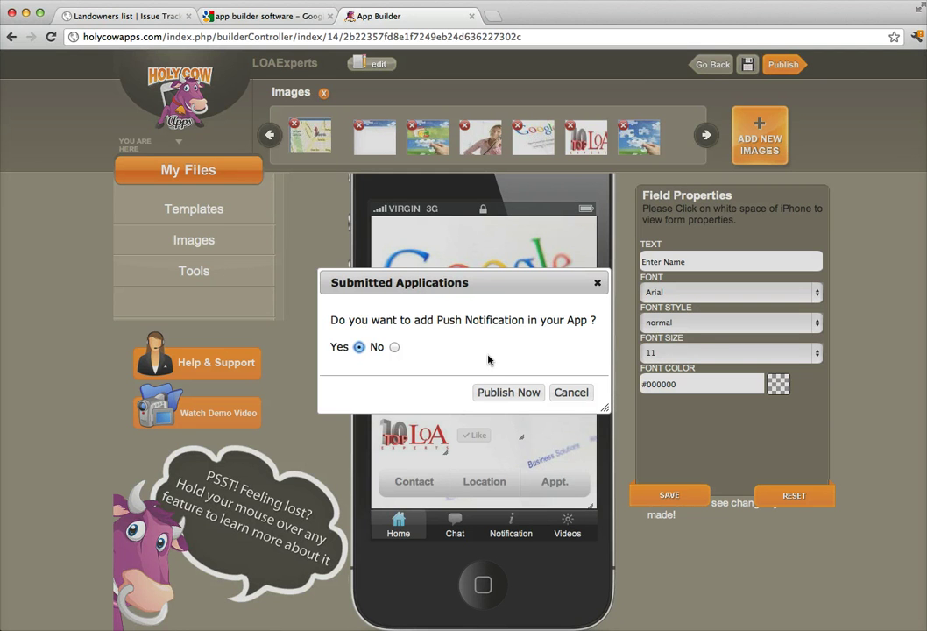
click(505, 392)
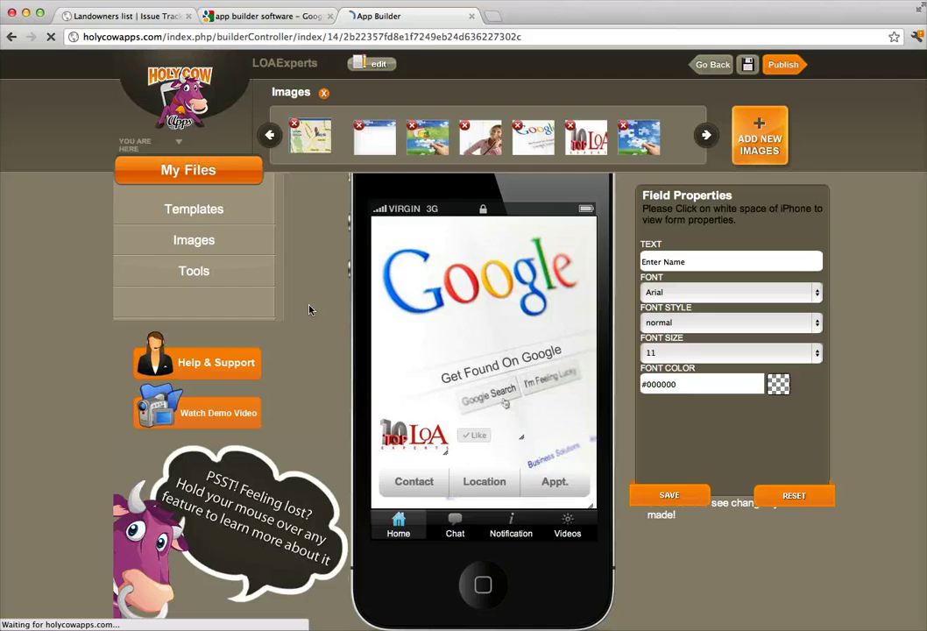
Scroll down the HTML-5 SITE Congratulations page to reveal the NEXT button.
scroll(114, 313, down, 3)
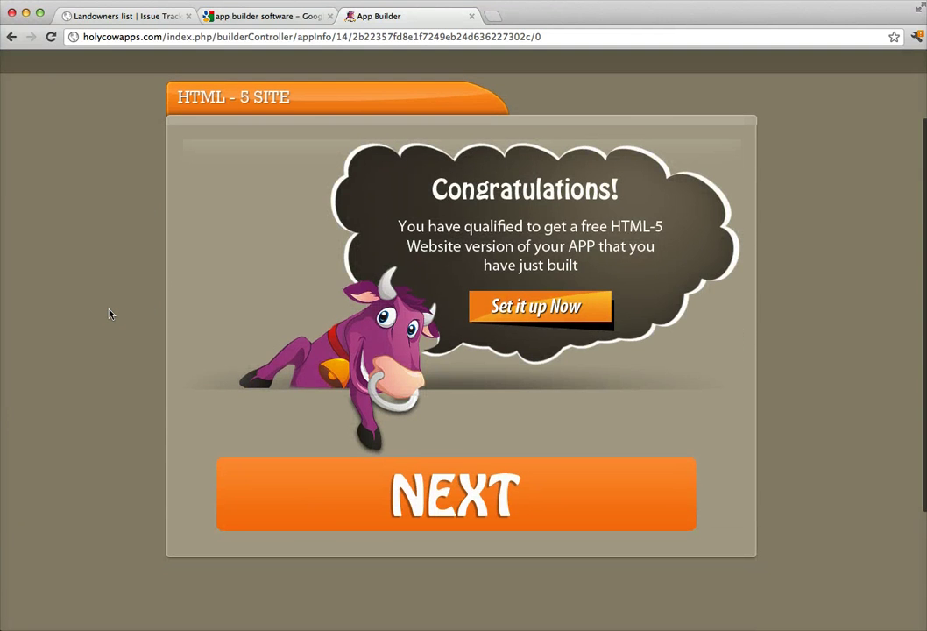